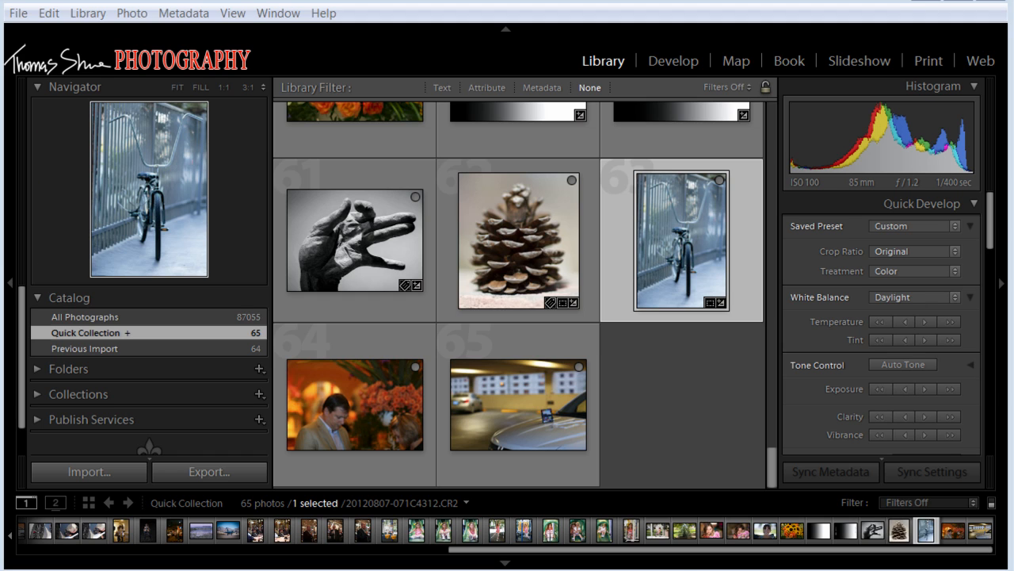
double_click(517, 393)
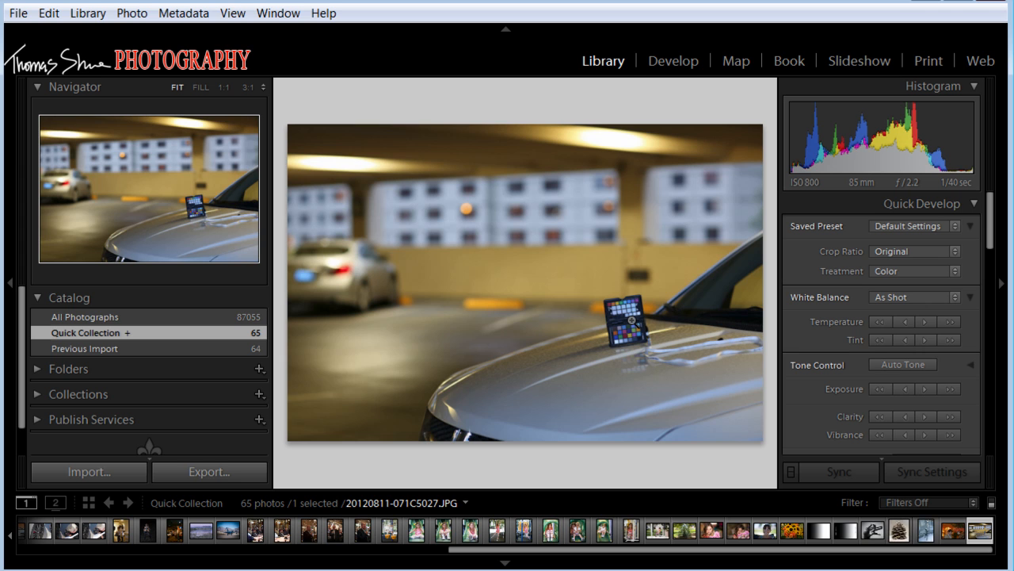
drag(630, 307, 595, 278)
drag(992, 227, 882, 152)
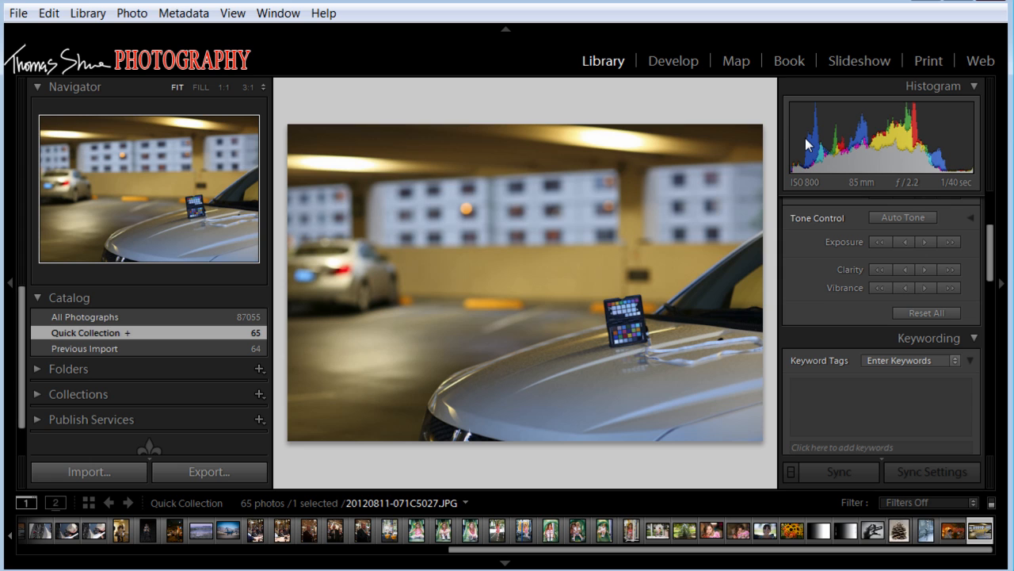
key(d)
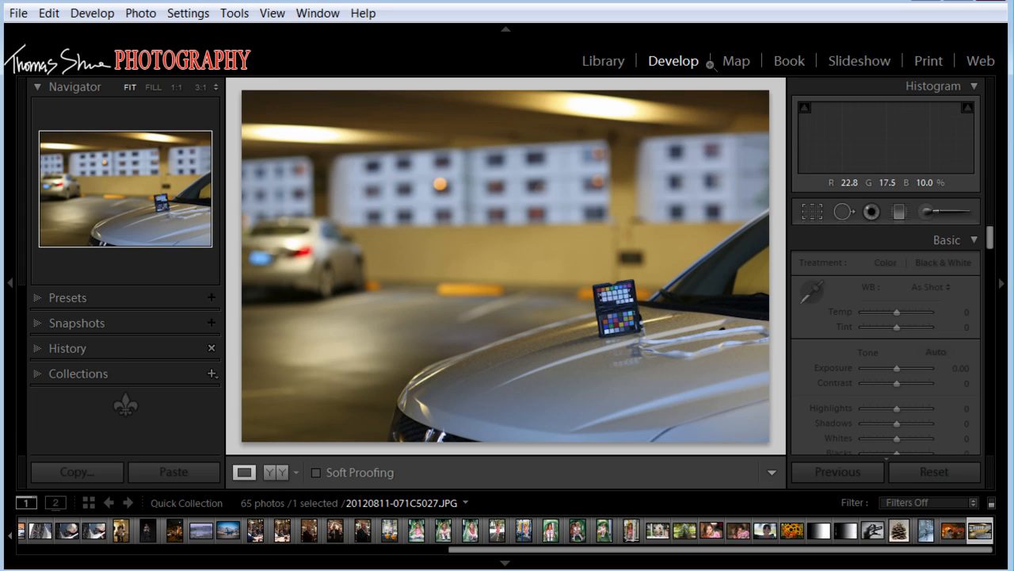
Use the HSL targeted adjustment on the garage's yellow back wall to lower saturation to Orange -29 and Yellow -38.
drag(990, 235, 990, 293)
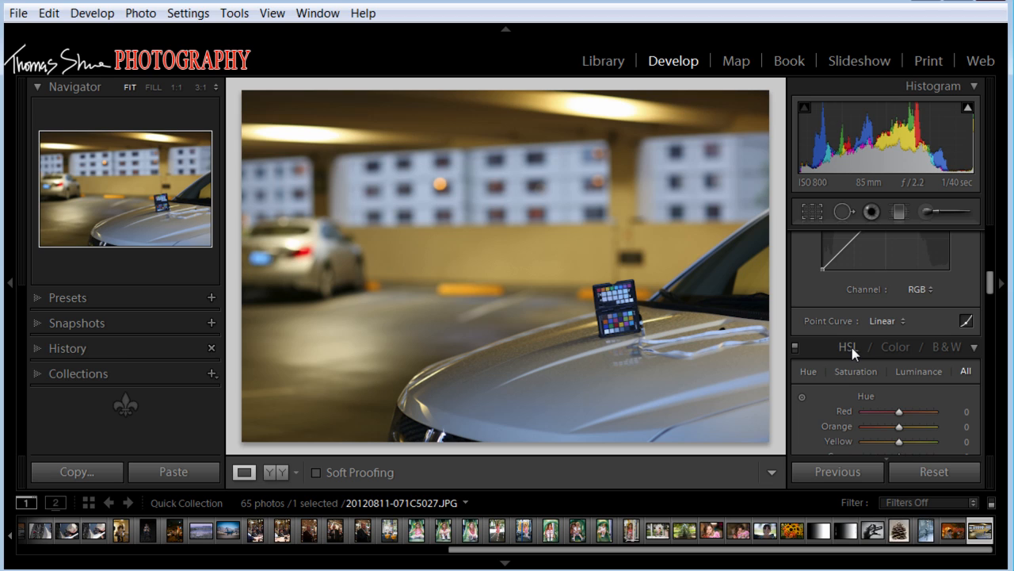
drag(990, 283, 990, 303)
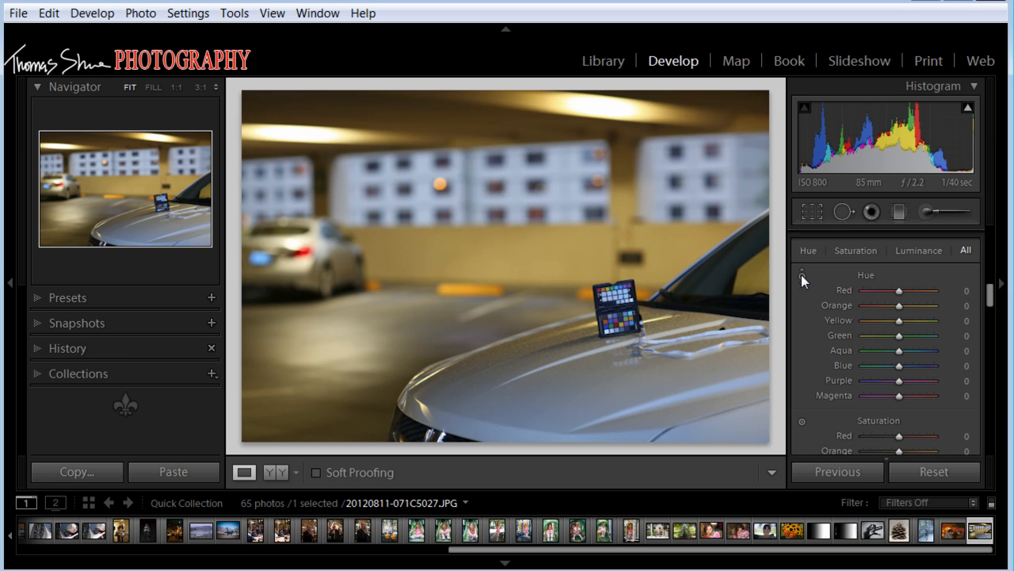
click(809, 250)
click(856, 251)
click(803, 276)
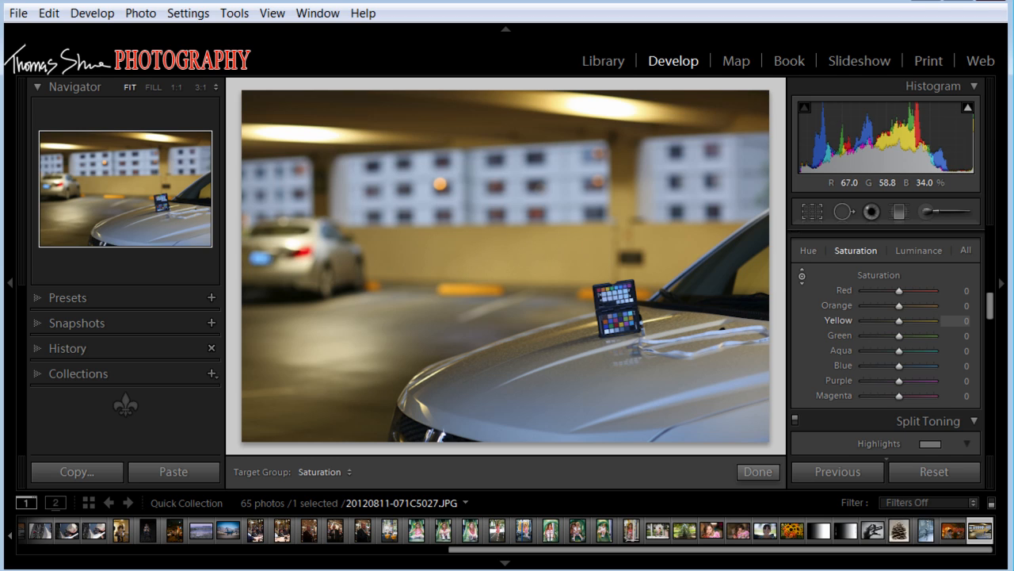
drag(507, 252, 507, 282)
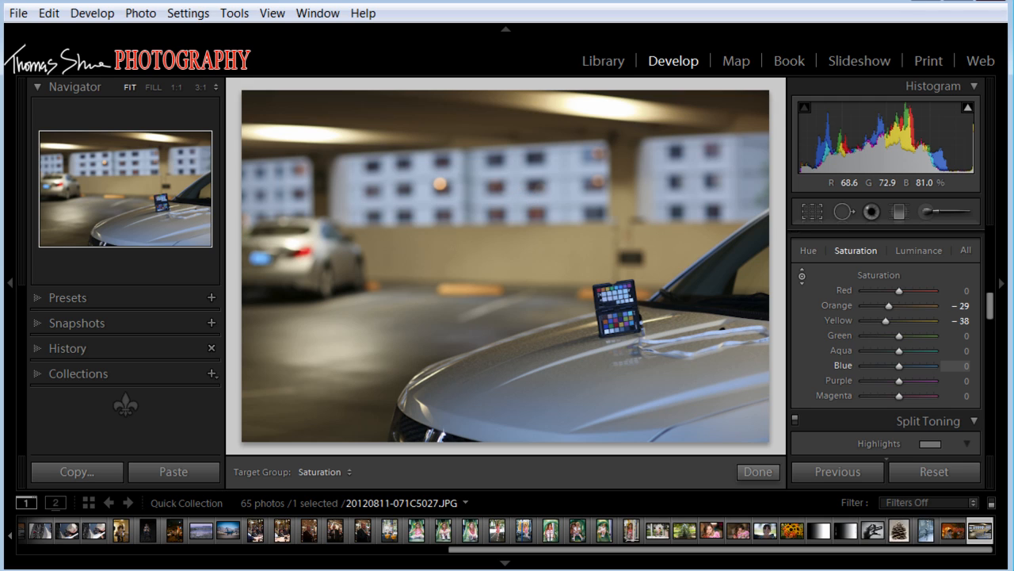
Raise the saturation of the photo's blue tones with the targeted adjustment to Aqua +6 and Blue +39.
key(Up)
key(Up)
key(Up)
key(Up)
key(Up)
key(Up)
key(Up)
key(Up)
key(Up)
key(Up)
key(Up)
key(Up)
key(Up)
key(Up)
key(Up)
key(Up)
key(Up)
key(Up)
key(Up)
key(Up)
key(Up)
key(Up)
key(Up)
key(Up)
key(Up)
key(Up)
key(Up)
key(Up)
key(Up)
key(Up)
key(Up)
key(Up)
key(Up)
key(Up)
key(Up)
key(Down)
key(Down)
key(Down)
key(Down)
key(Down)
key(Down)
key(Down)
key(Down)
key(Down)
key(Down)
key(Down)
key(Down)
key(Down)
key(Down)
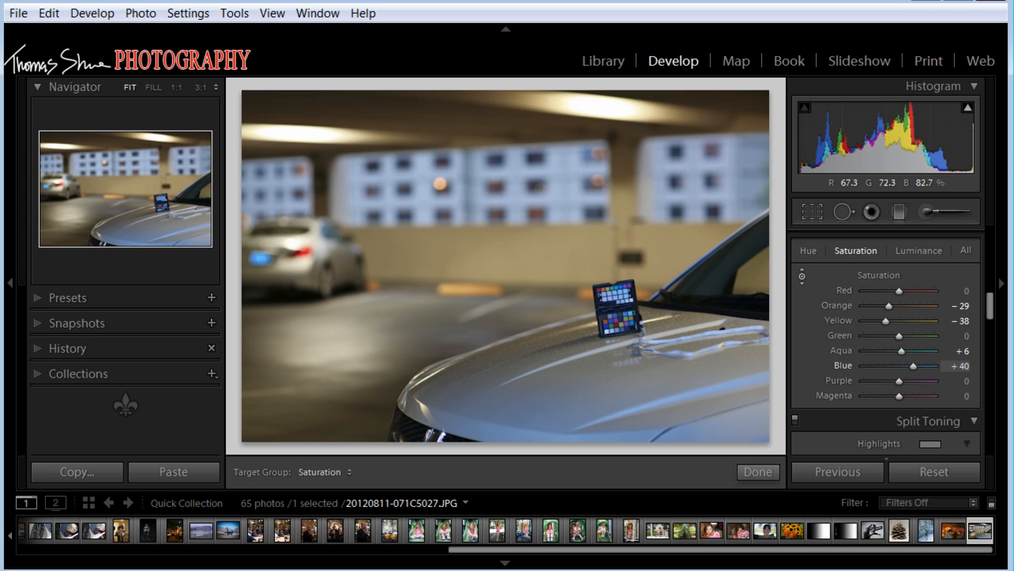
key(Up)
key(Up)
key(Up)
key(Up)
key(Up)
key(Up)
key(Up)
key(Up)
key(Up)
key(Up)
key(Up)
key(Up)
key(Up)
key(Up)
key(Up)
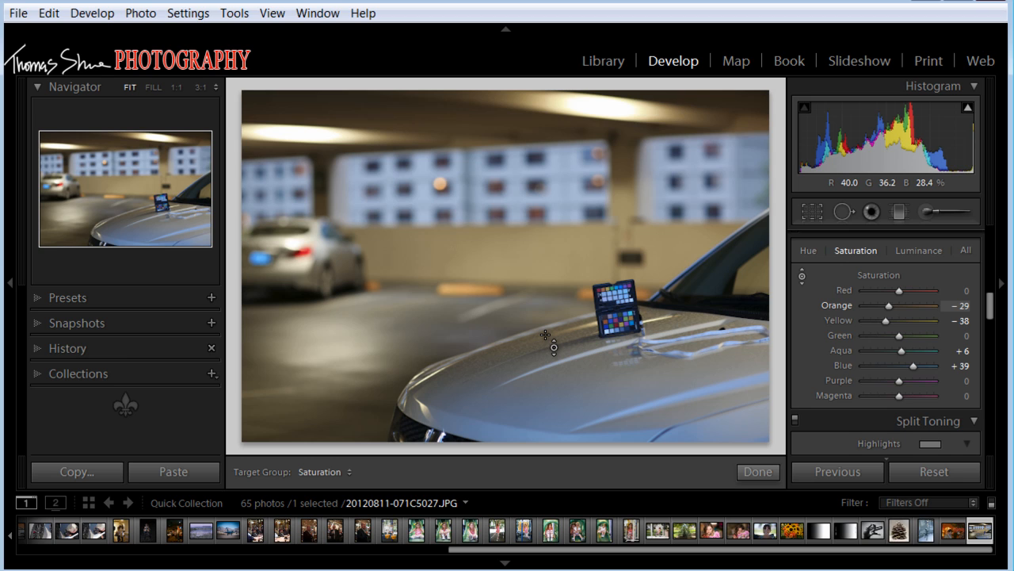
click(947, 537)
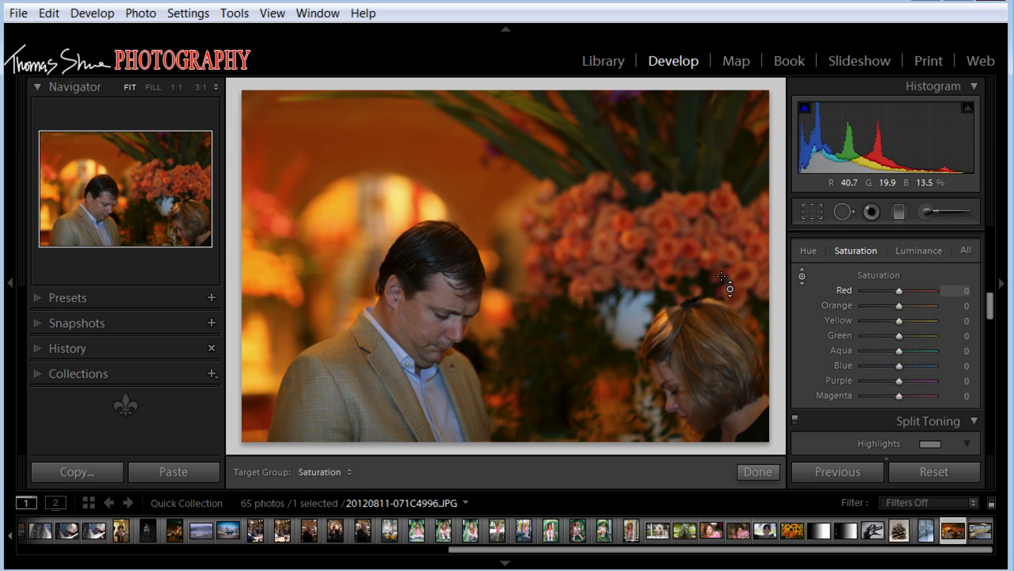
click(926, 211)
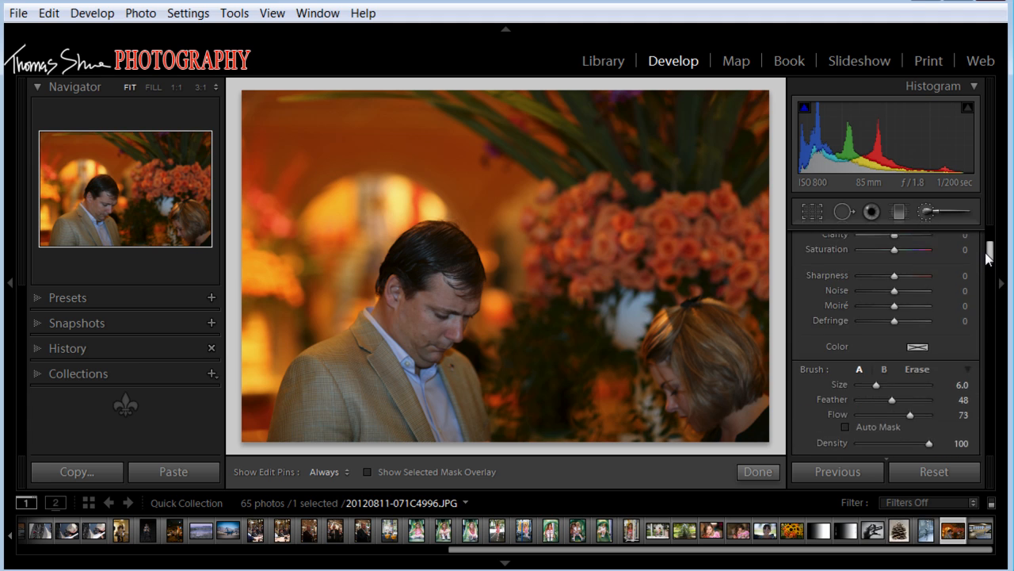
click(900, 268)
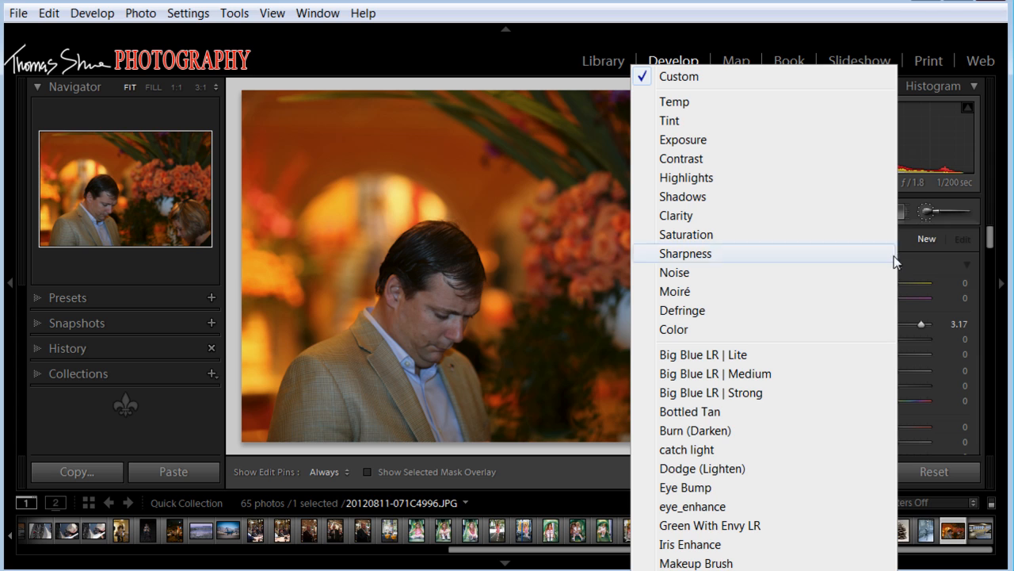
click(672, 102)
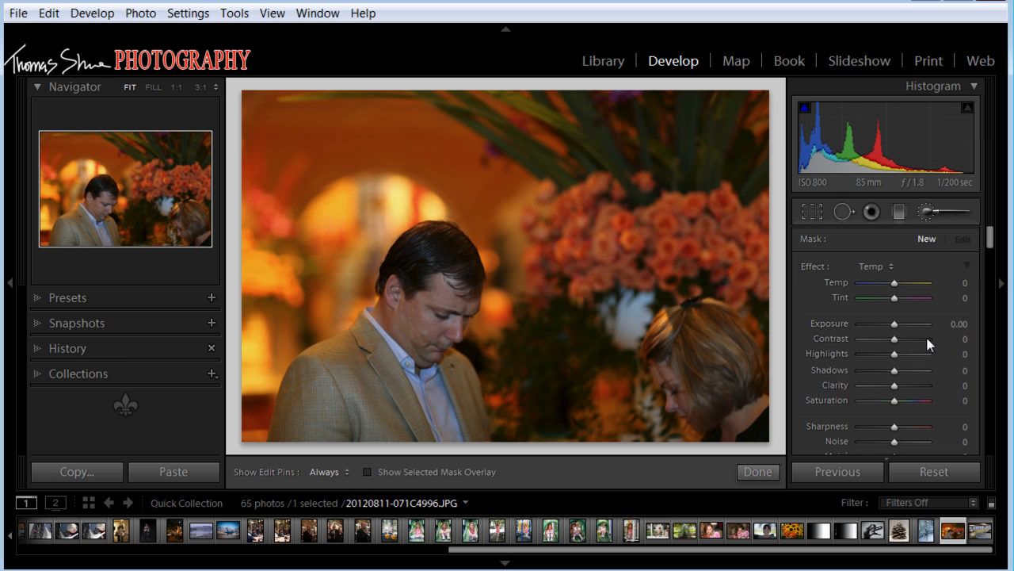
drag(894, 328, 916, 330)
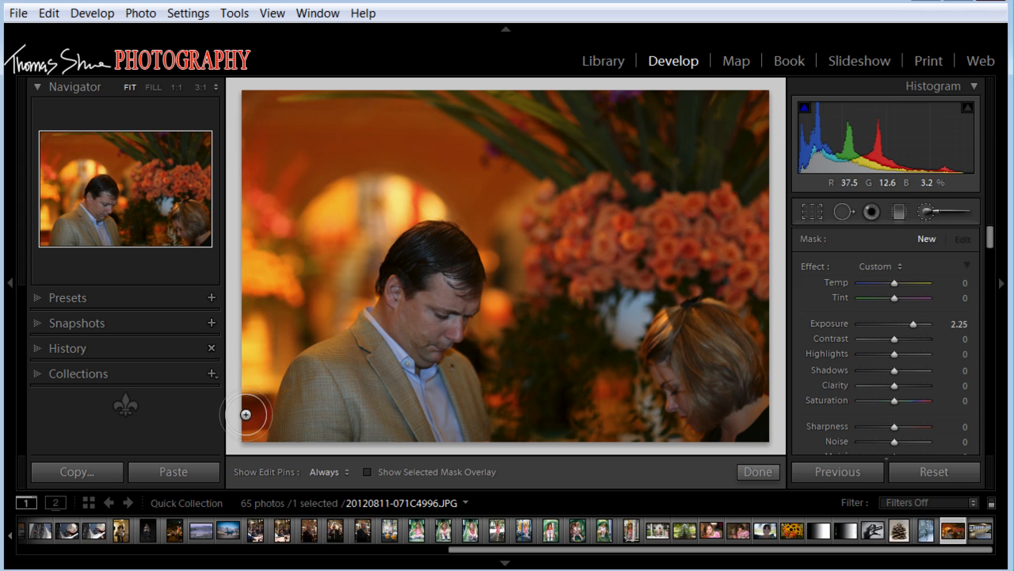
Paint the brush mask over the orange background and flowers around the couple.
key(h)
mouse_move(252, 405)
mouse_down()
mouse_move(251, 328)
mouse_move(295, 303)
mouse_move(344, 307)
mouse_up()
mouse_move(228, 301)
mouse_down()
mouse_move(270, 183)
mouse_move(268, 227)
mouse_move(267, 199)
mouse_up()
mouse_move(263, 113)
mouse_down()
mouse_move(747, 210)
mouse_move(572, 273)
mouse_move(569, 309)
mouse_move(591, 296)
mouse_move(619, 425)
mouse_move(596, 351)
mouse_move(551, 401)
mouse_move(527, 333)
mouse_move(520, 341)
mouse_move(547, 299)
mouse_move(519, 330)
mouse_move(529, 223)
mouse_move(518, 189)
mouse_move(406, 157)
mouse_move(494, 235)
mouse_move(398, 171)
mouse_move(337, 231)
mouse_move(393, 197)
mouse_move(314, 289)
mouse_move(230, 333)
mouse_move(256, 297)
mouse_move(243, 422)
mouse_move(233, 104)
mouse_move(392, 143)
mouse_move(514, 147)
mouse_move(506, 341)
mouse_move(546, 431)
mouse_move(595, 404)
mouse_move(651, 470)
mouse_move(671, 467)
mouse_move(615, 324)
mouse_move(704, 227)
mouse_move(763, 263)
mouse_move(786, 346)
mouse_move(600, 397)
mouse_up()
key(h)
Erase the mask spill from the man and the woman's hair, toggling the edit pins and leaving them set to Always.
key(alt)
key(h)
mouse_move(276, 425)
mouse_down()
mouse_move(382, 309)
mouse_move(404, 252)
mouse_move(439, 232)
mouse_move(468, 264)
mouse_move(461, 319)
mouse_move(446, 334)
mouse_move(476, 408)
mouse_move(477, 445)
mouse_move(445, 319)
mouse_move(446, 363)
mouse_move(467, 306)
mouse_move(468, 258)
mouse_move(435, 246)
mouse_move(406, 313)
mouse_up()
key(h)
key(h)
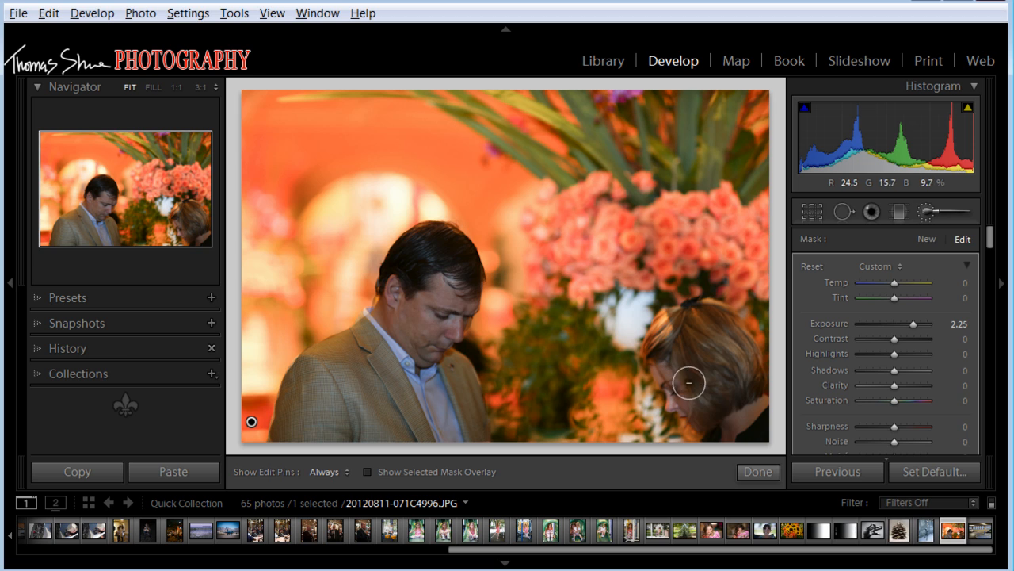
key(h)
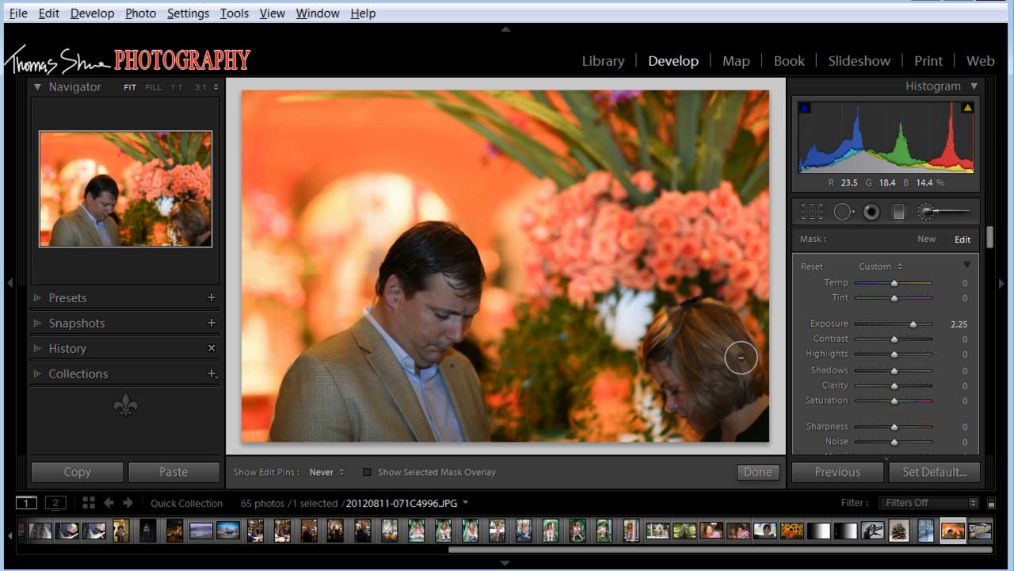
key(h)
key(h)
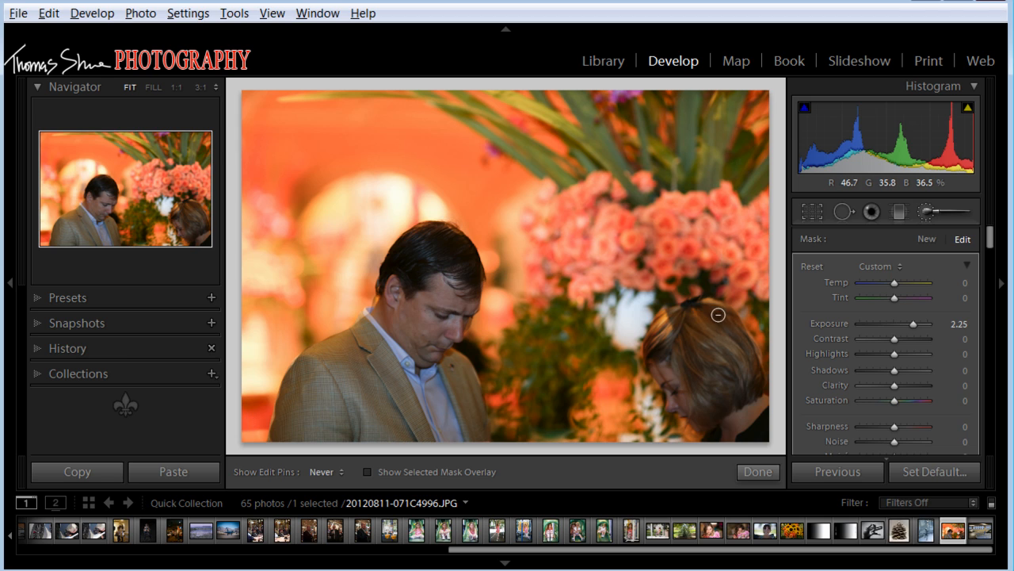
key(h)
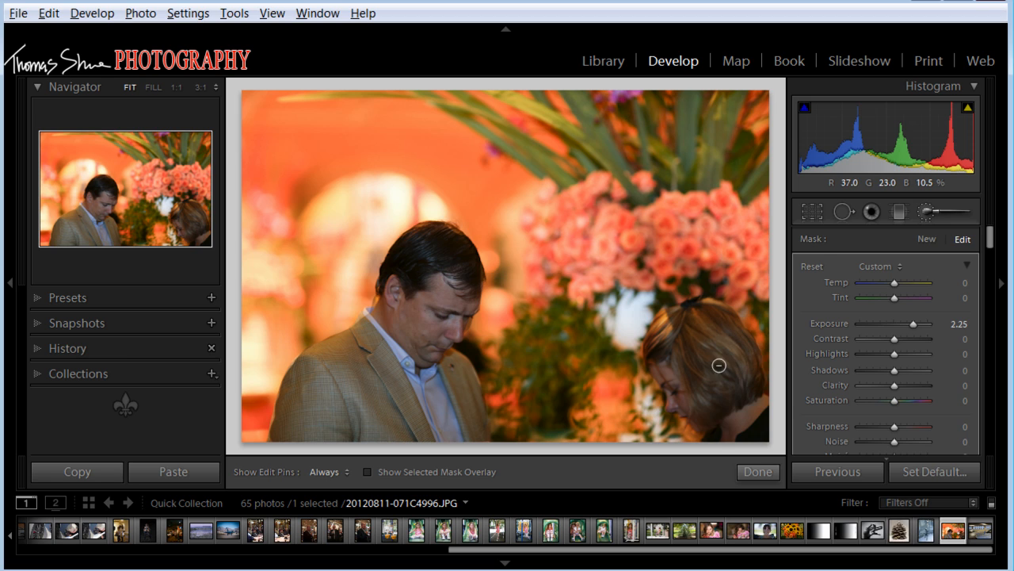
Reset the background mask's exposure, then set its Temp to -70, Contrast to 45 and Exposure to 0.69.
double_click(830, 323)
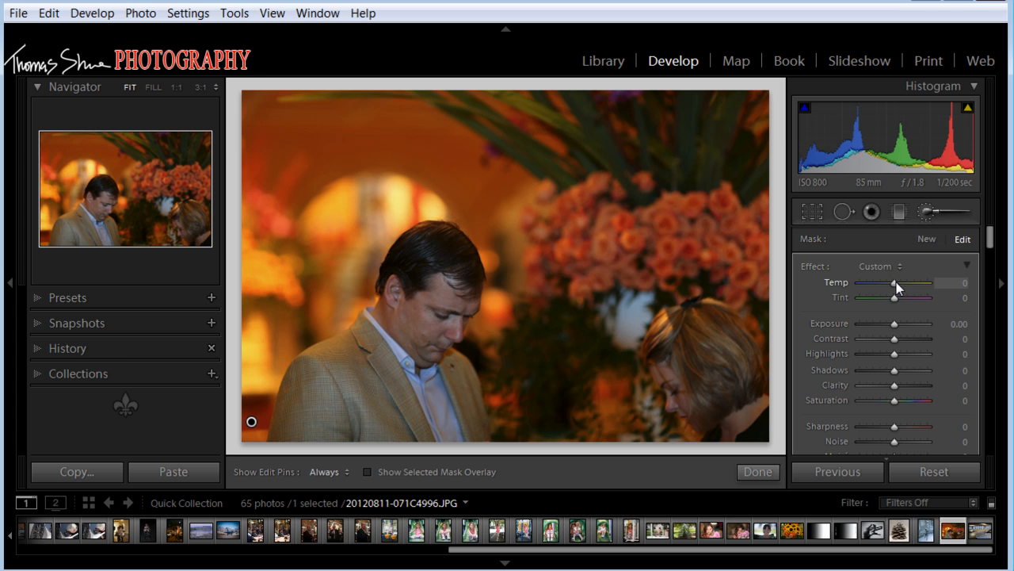
drag(896, 282, 860, 282)
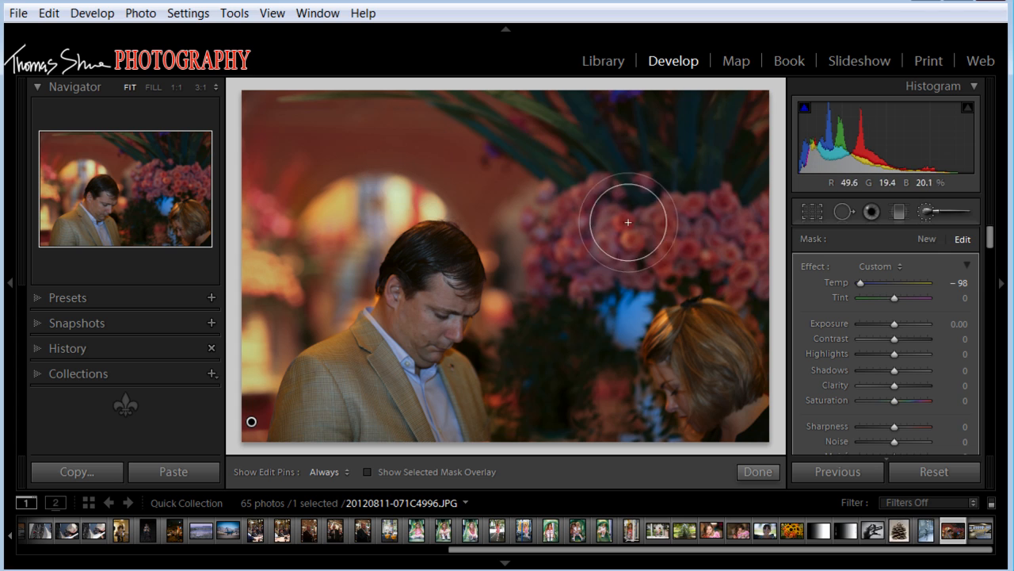
drag(862, 283, 871, 281)
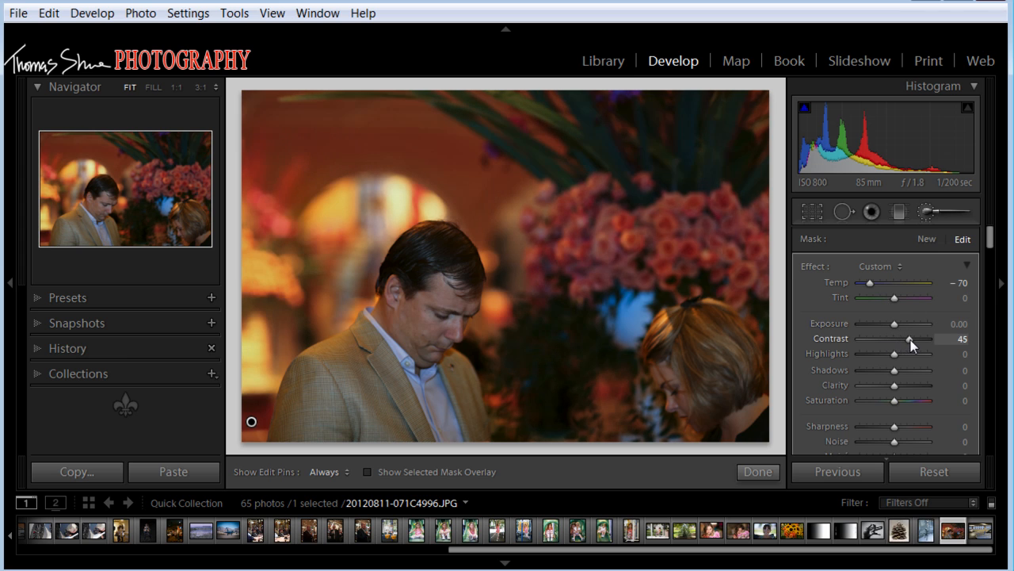
drag(901, 331, 902, 331)
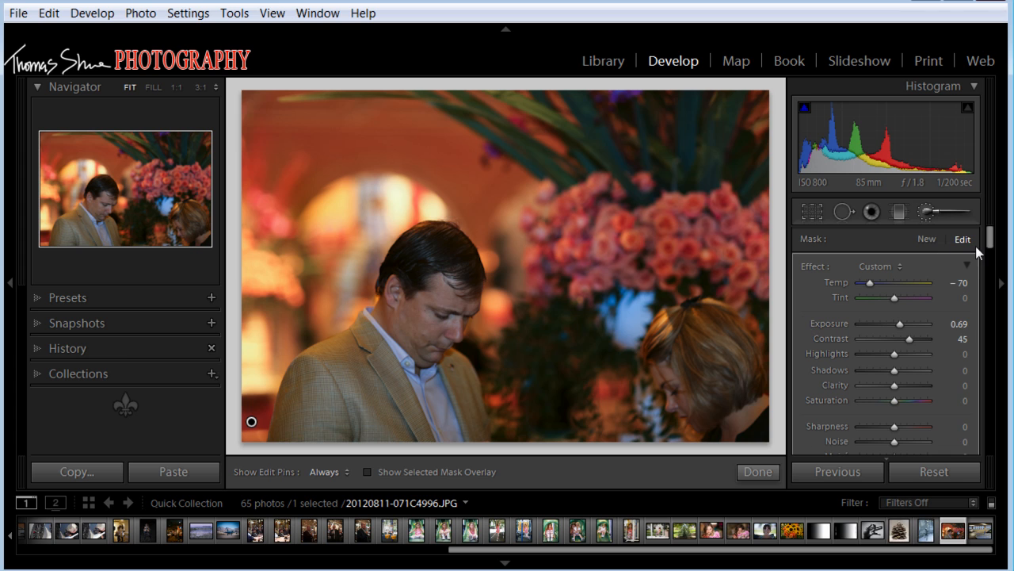
Switch off the brush adjustments to compare the photo with its unadjusted version.
drag(990, 238, 989, 255)
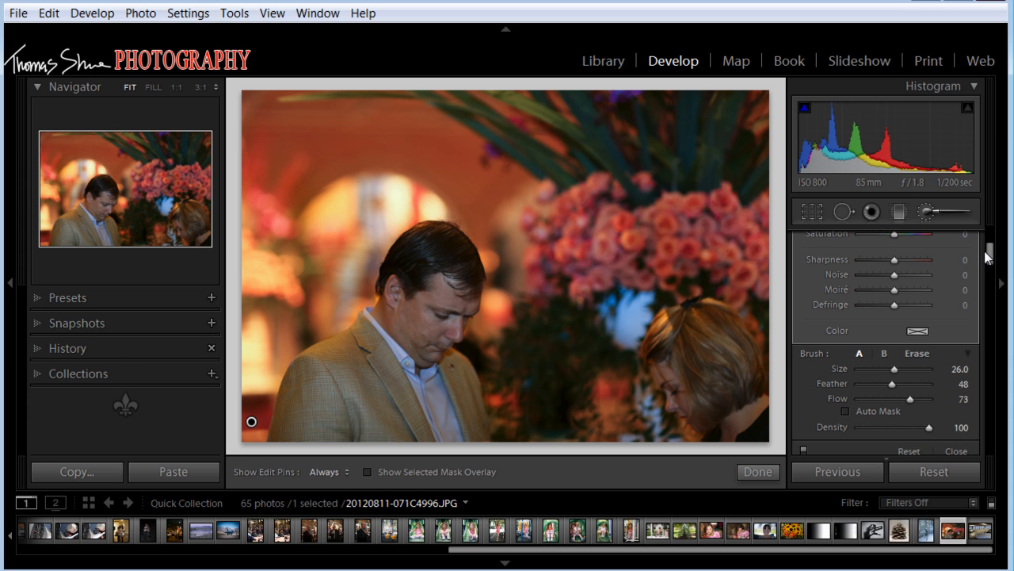
click(804, 449)
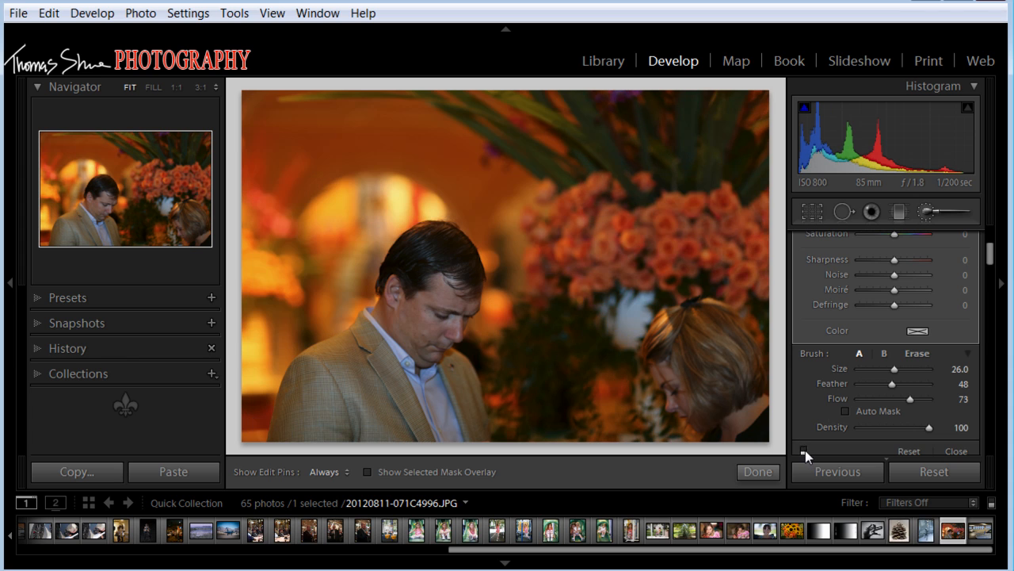